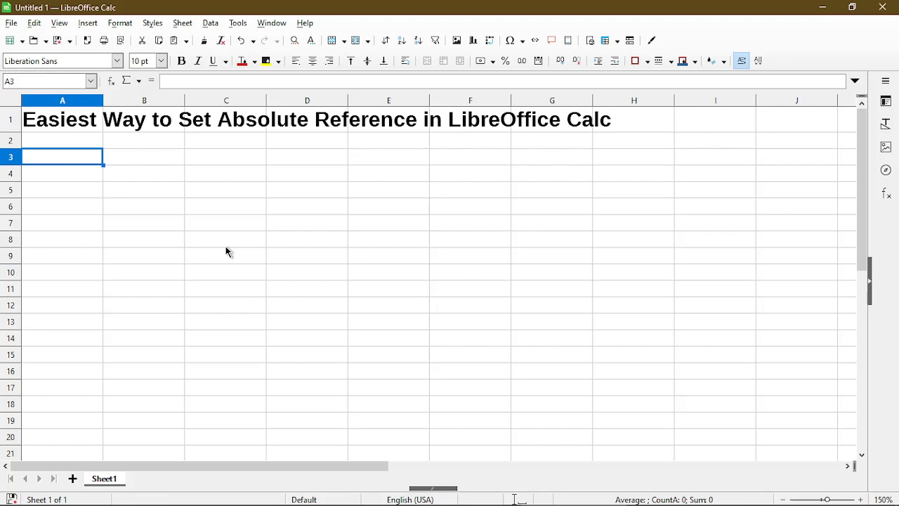
- Enter 1 in cell B5 and fill the number series down to B14
left_click(152, 193)
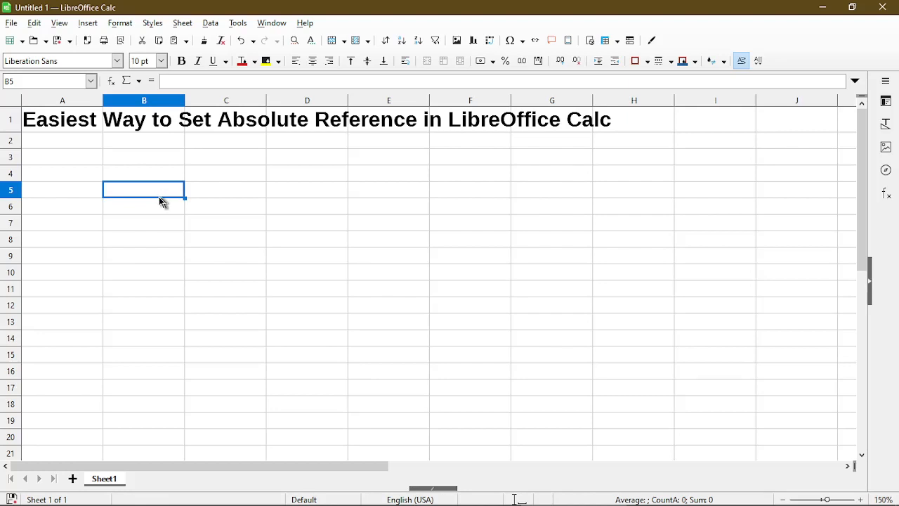
type("1")
key("Return")
left_click(172, 196)
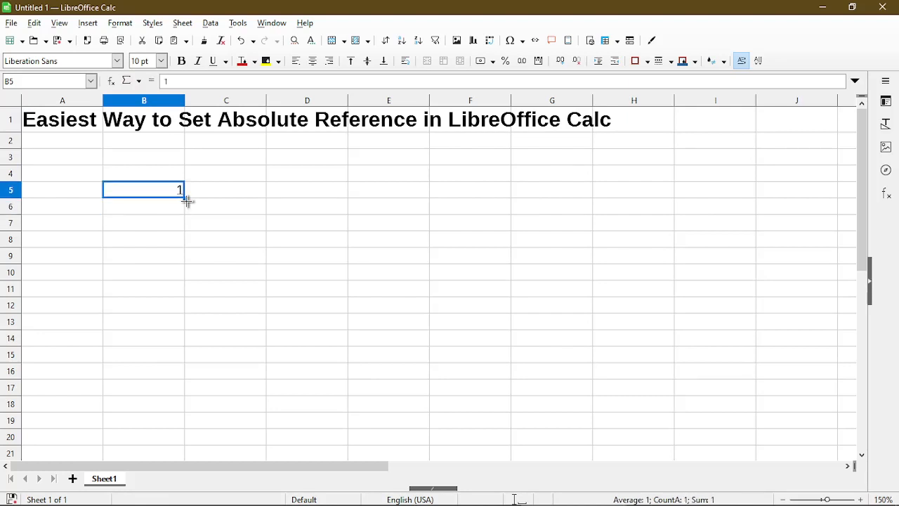
left_click_drag(185, 198, 185, 358)
- Enter 10 in cell C5 and fill the number series down to C14
left_click(231, 194)
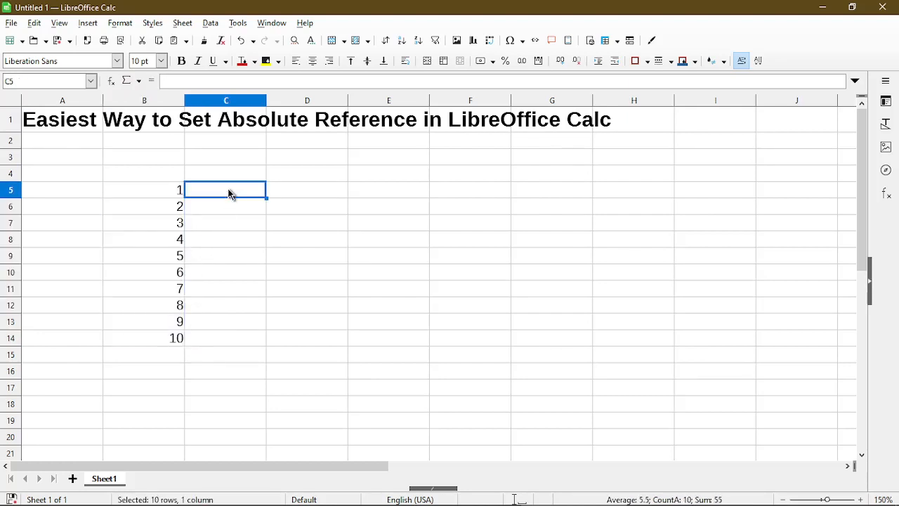
type("10")
key("Return")
left_click(260, 193)
left_click_drag(265, 199, 267, 349)
- Enter the formula =B5+C5 in cell D5
left_click(301, 191)
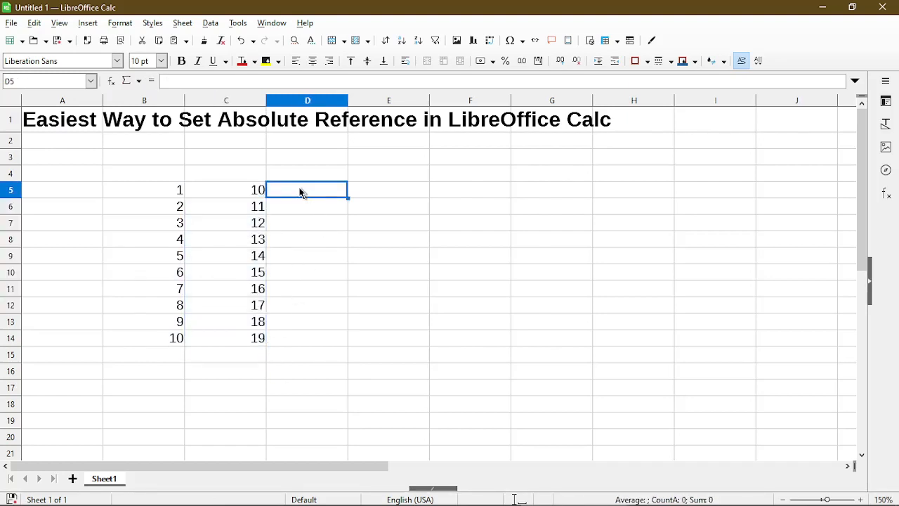
type("=")
left_click(168, 190)
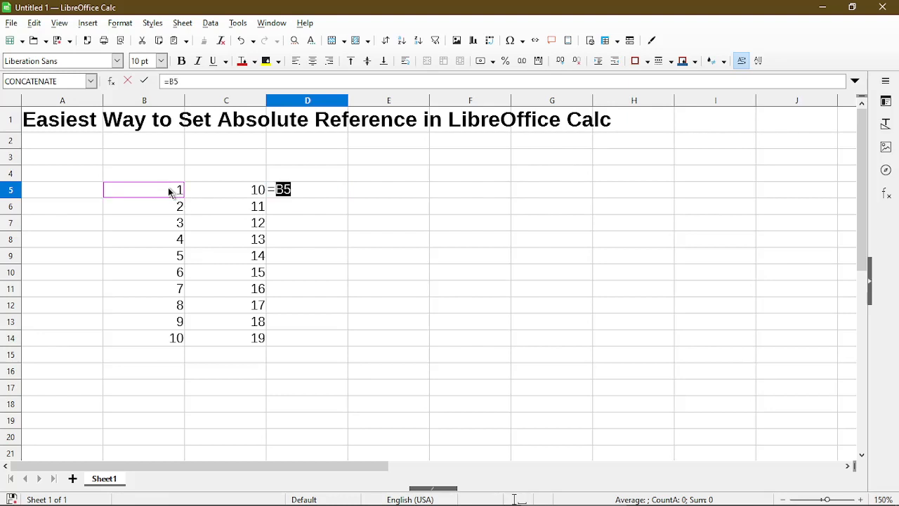
type("+")
left_click(236, 194)
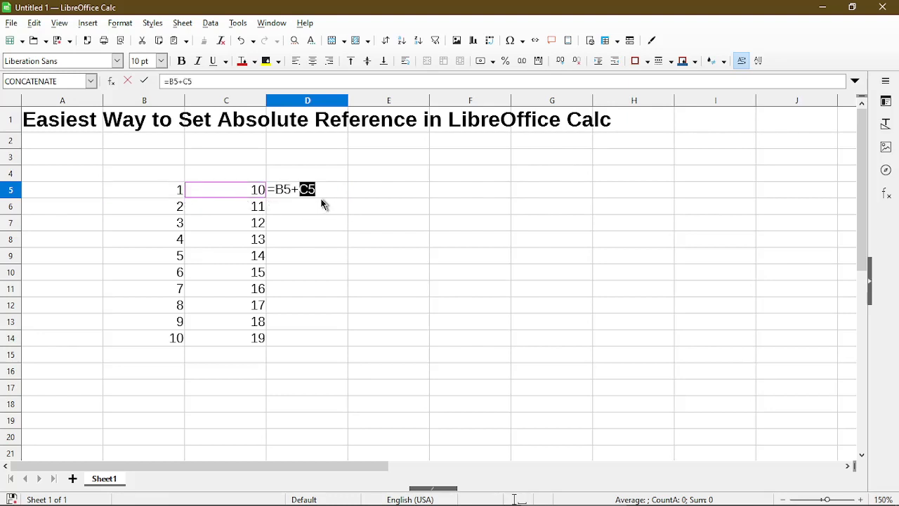
key("Return")
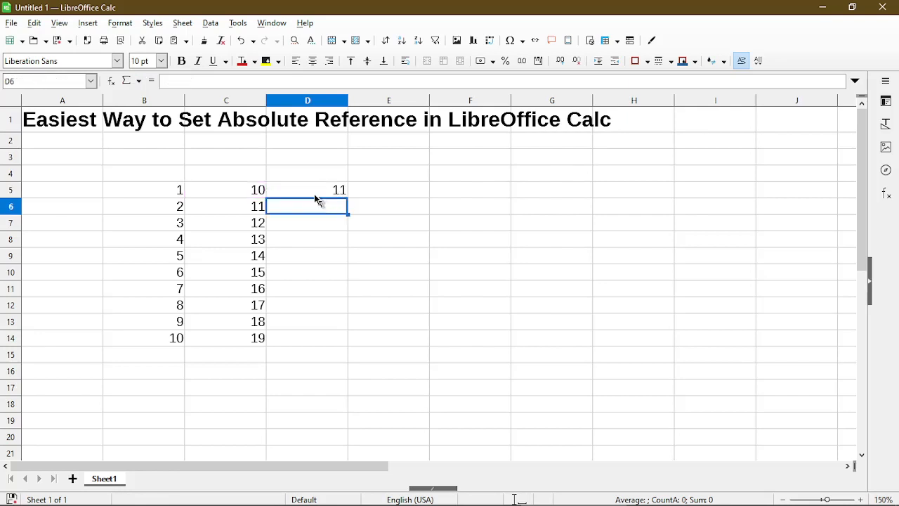
- Copy the D5 formula into D6:D14 and check the pasted formulas from D6 to D10
left_click(311, 190)
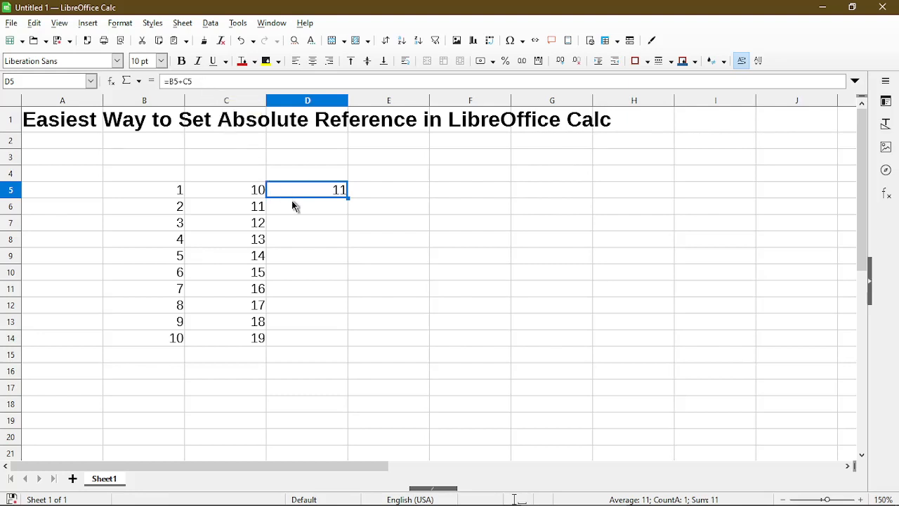
key("ctrl+c")
left_click_drag(292, 209, 295, 342)
key("ctrl+v")
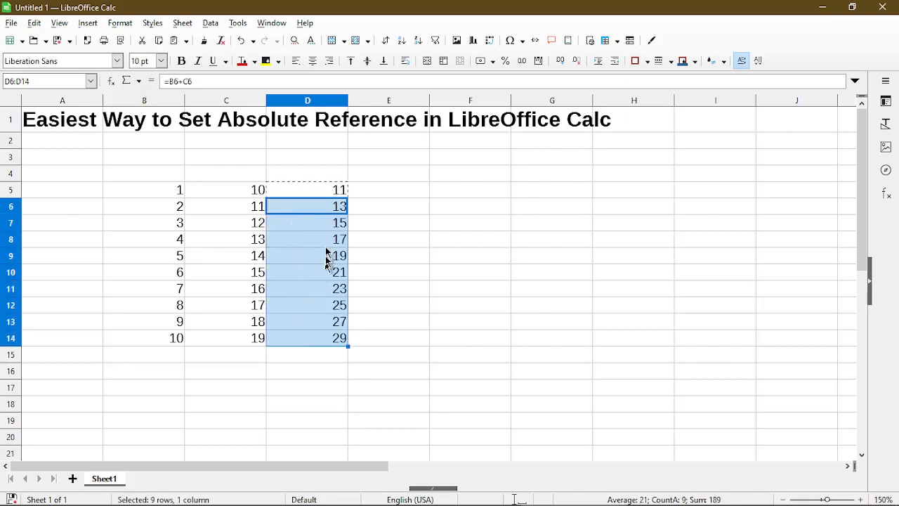
left_click(311, 205)
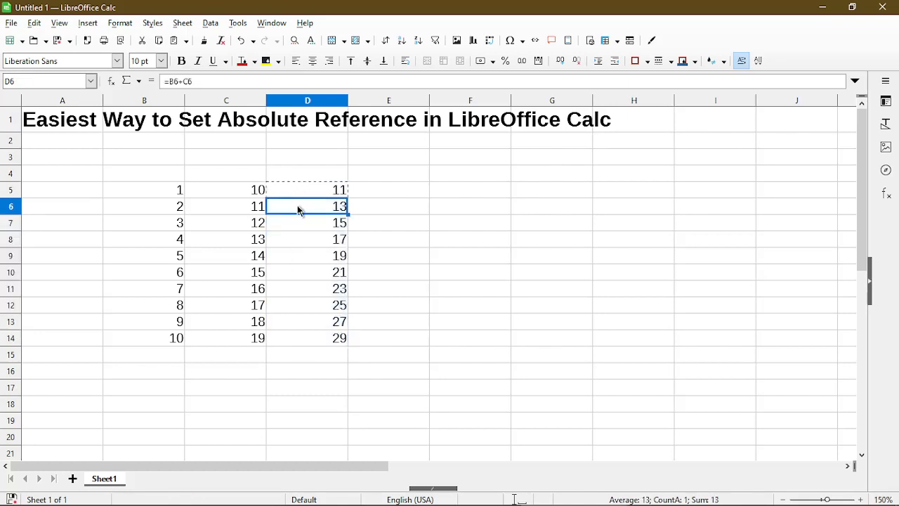
key("Down")
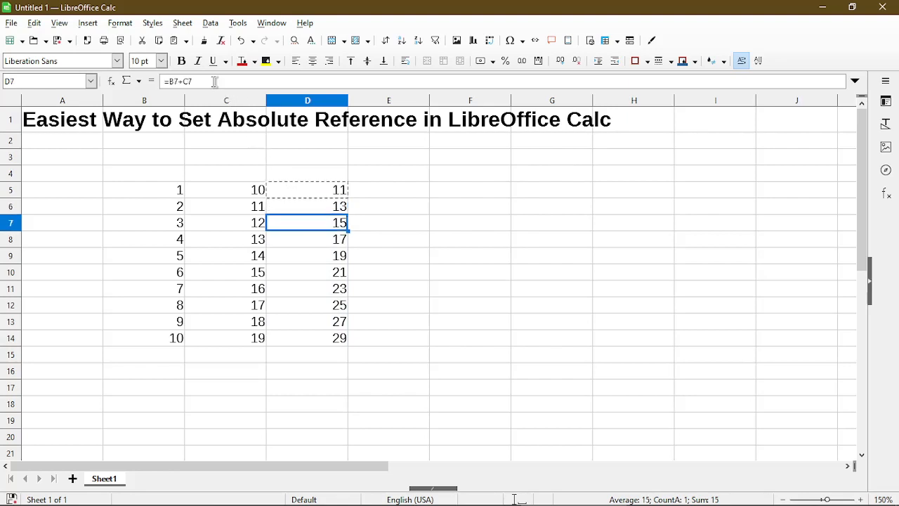
key("Down")
key("Down")
key("Down")
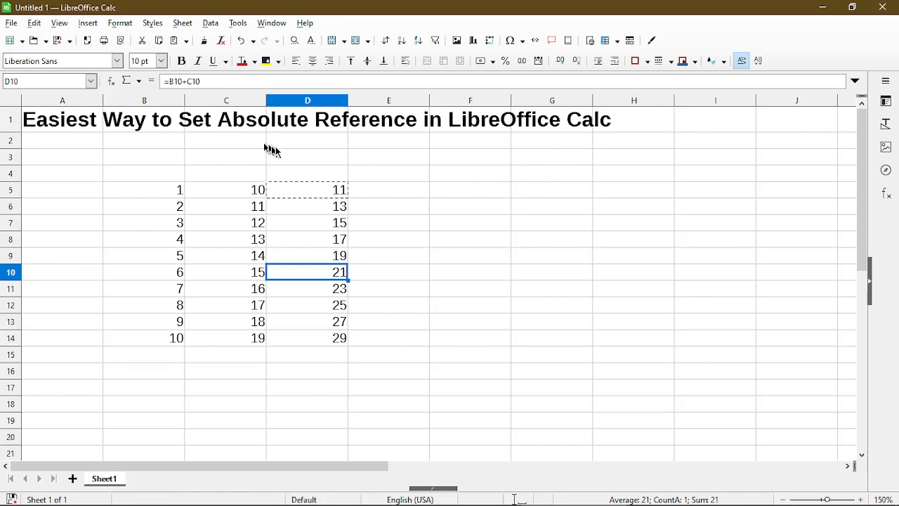
- Paste the copied D5 formula into cell F6 and inspect which cells it references
left_click(444, 209)
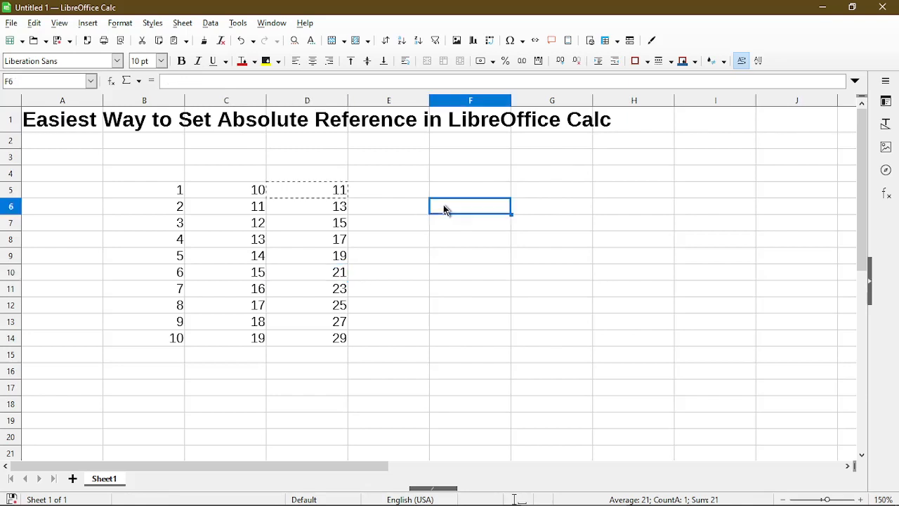
key("ctrl+v")
double_click(443, 205)
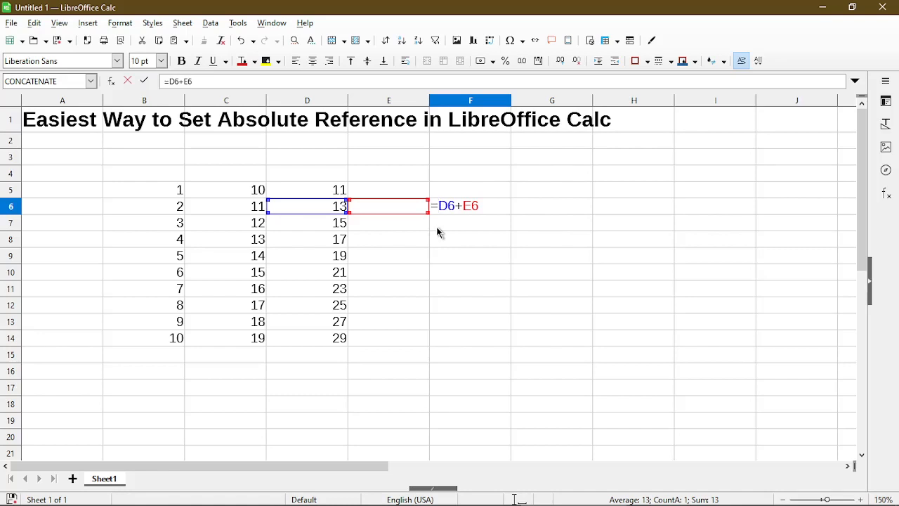
key("Escape")
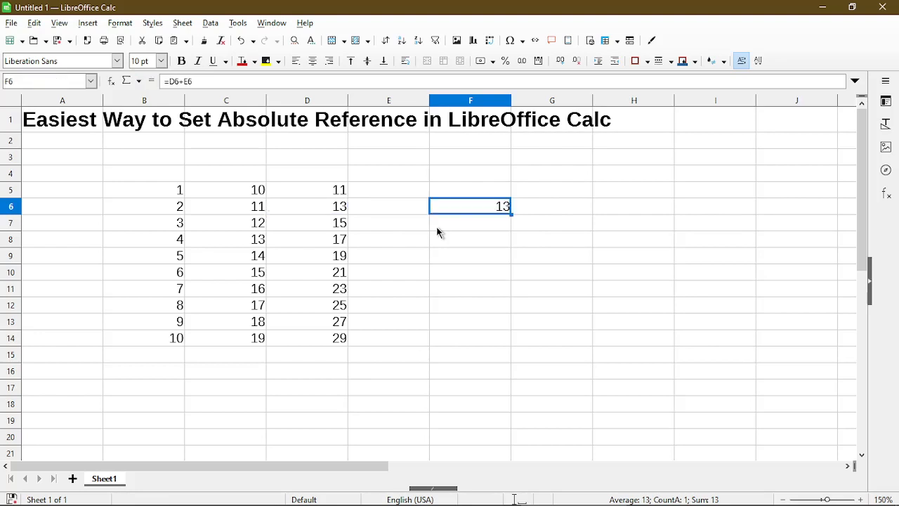
- Insert a row below row 10 and inspect the references of the formula in D12
left_click(11, 274)
right_click(11, 274)
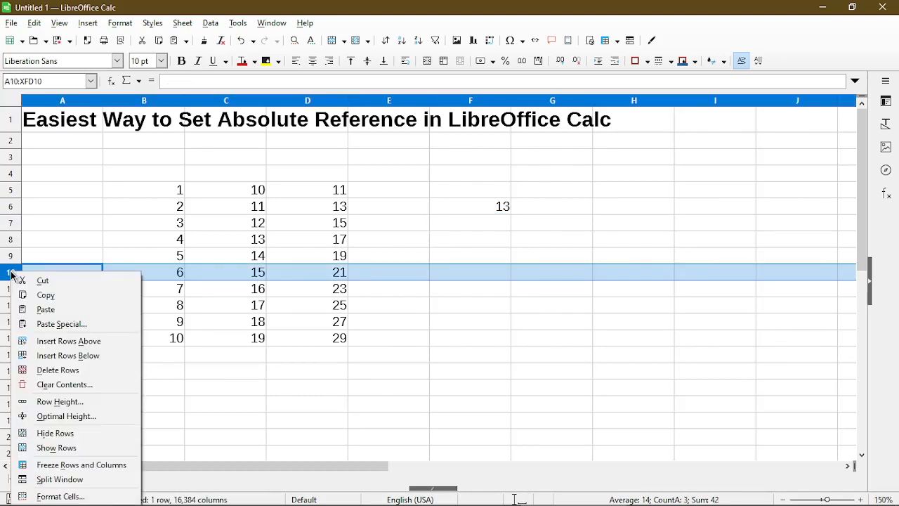
left_click(45, 353)
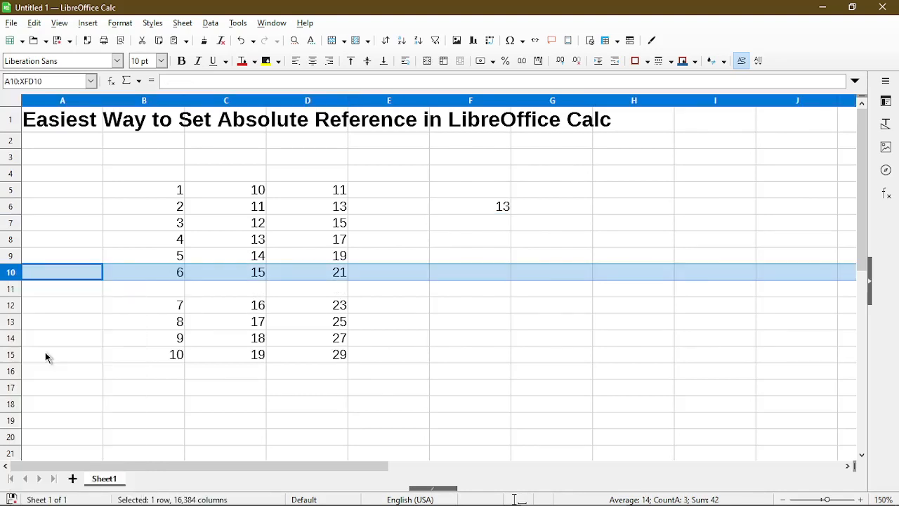
left_click(310, 304)
double_click(310, 304)
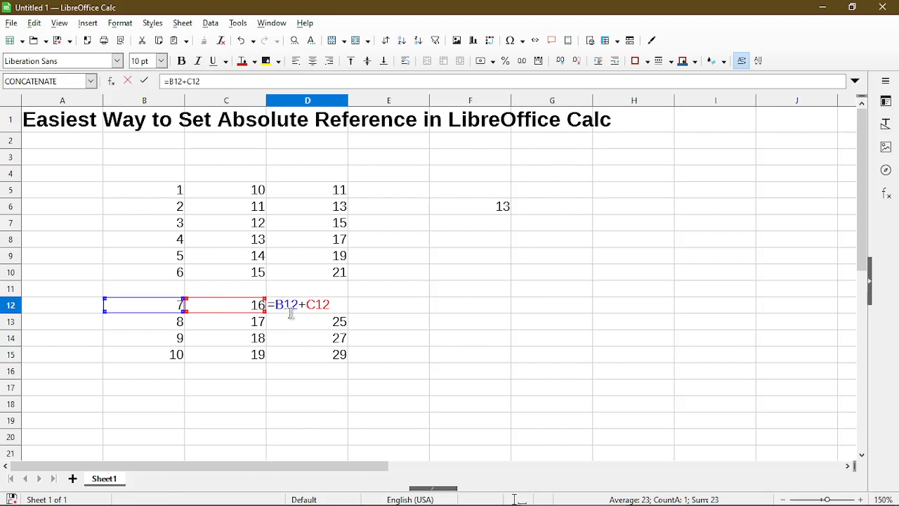
key("Escape")
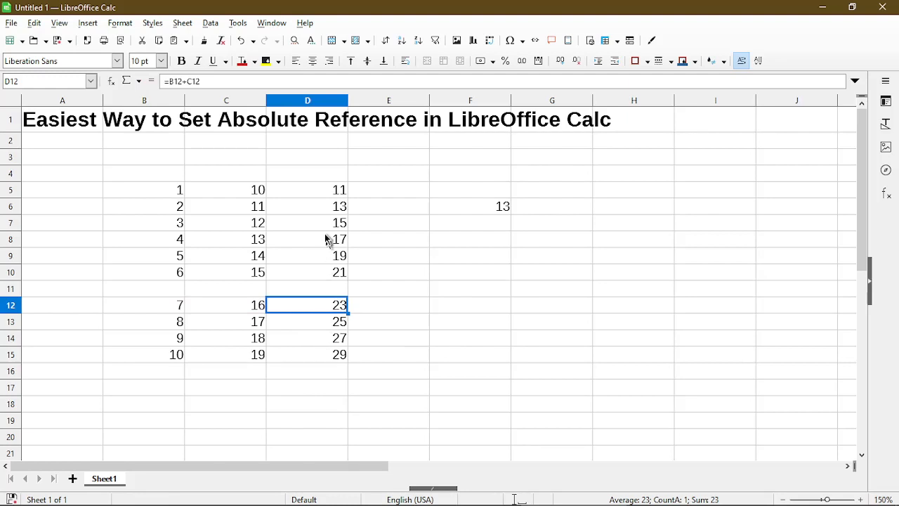
- Make the D5 formula fully absolute as =$B$5+$C$5, copy it to F8 and inspect the pasted references
left_click(308, 193)
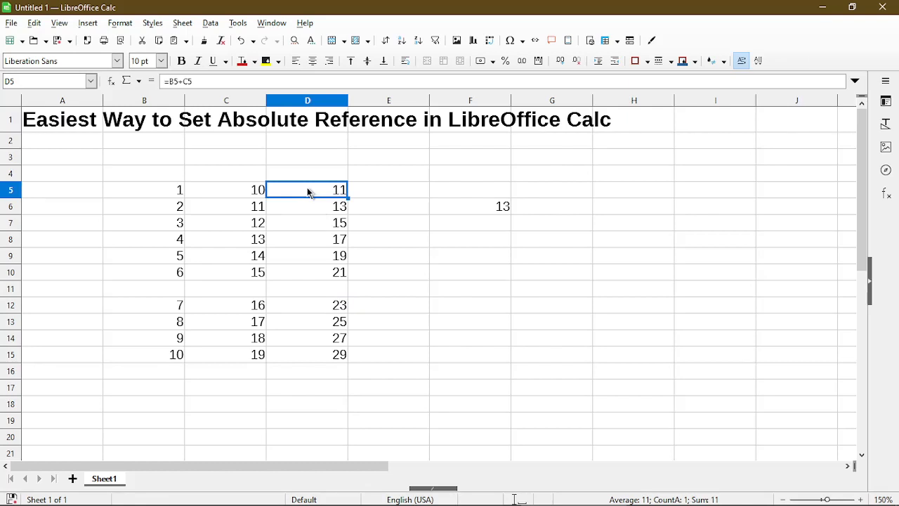
key("shift+F4")
key("ctrl+c")
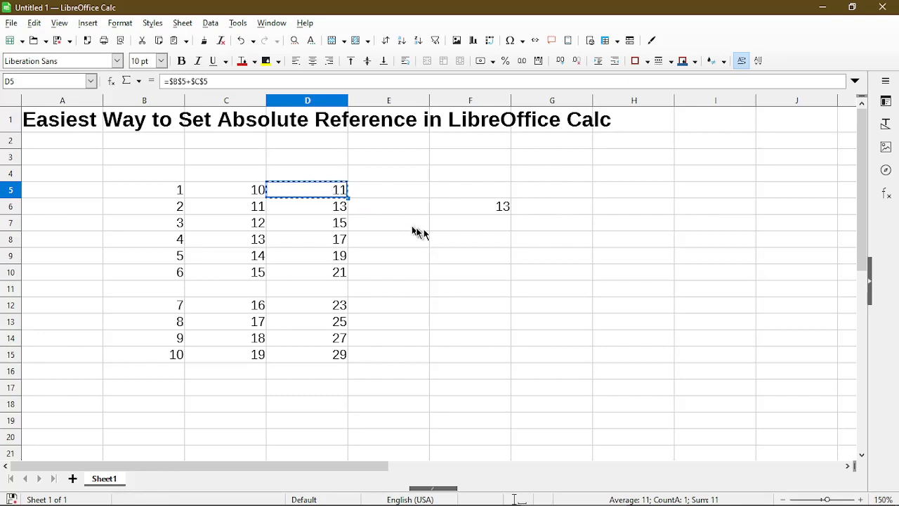
left_click(457, 245)
key("ctrl+v")
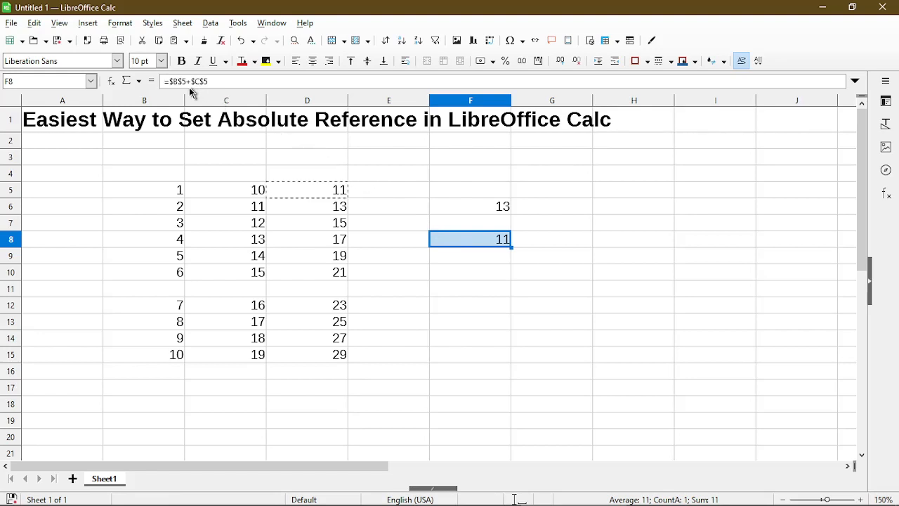
double_click(461, 240)
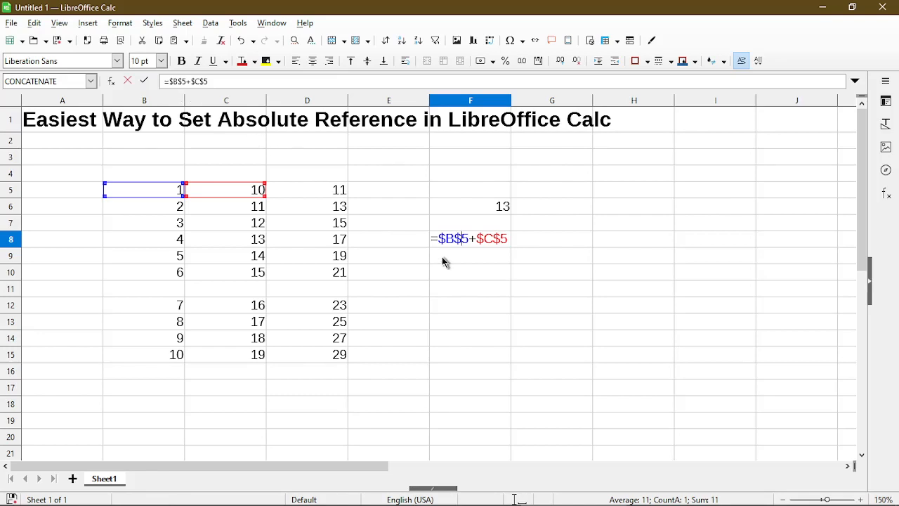
key("Return")
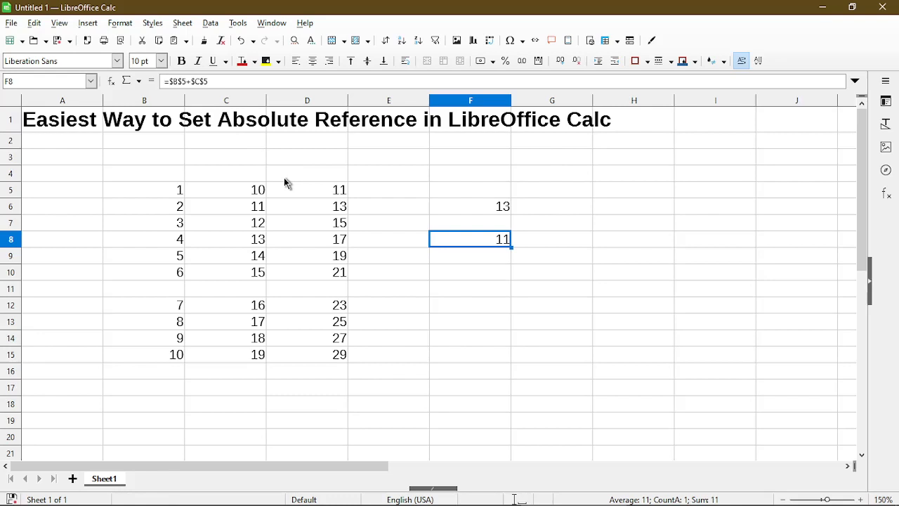
- Change the D5 formula to row-absolute references, =B$5+C$5, copy it to F10 and inspect the pasted formula
left_click(290, 198)
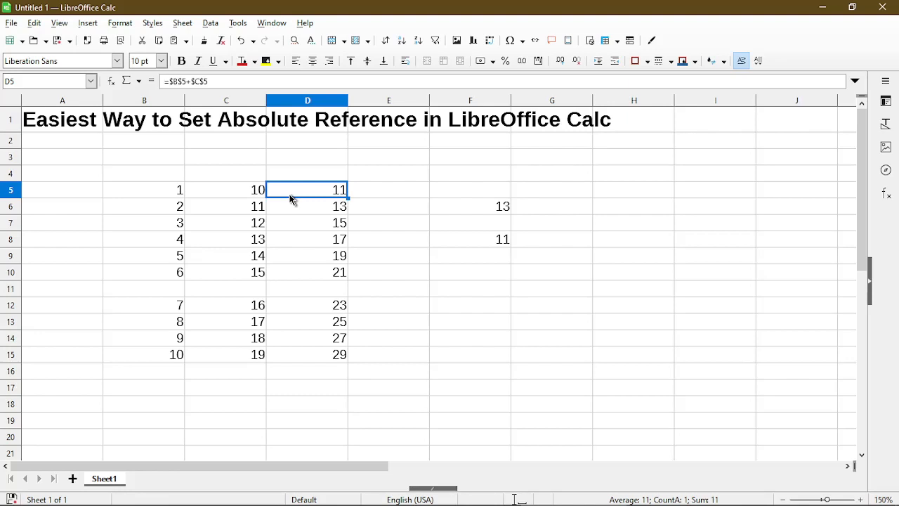
key("shift+F4")
key("ctrl+c")
left_click(453, 272)
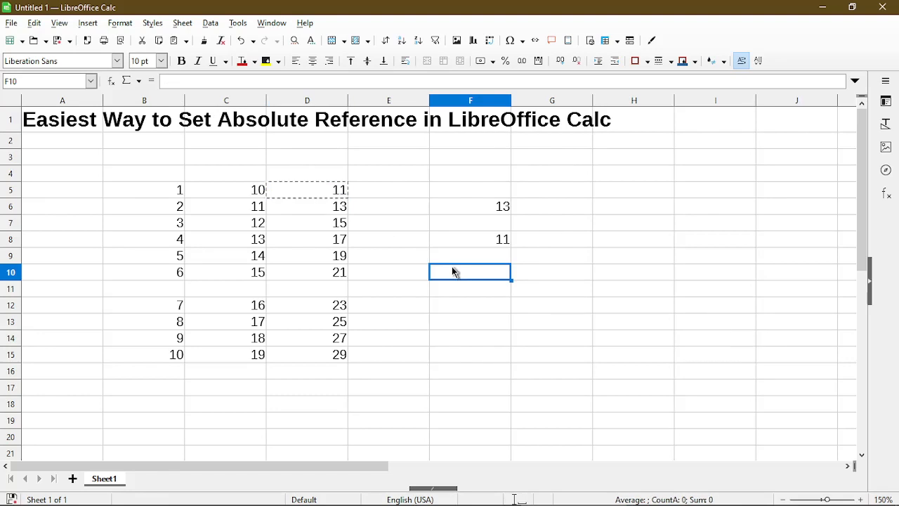
key("ctrl+v")
double_click(451, 268)
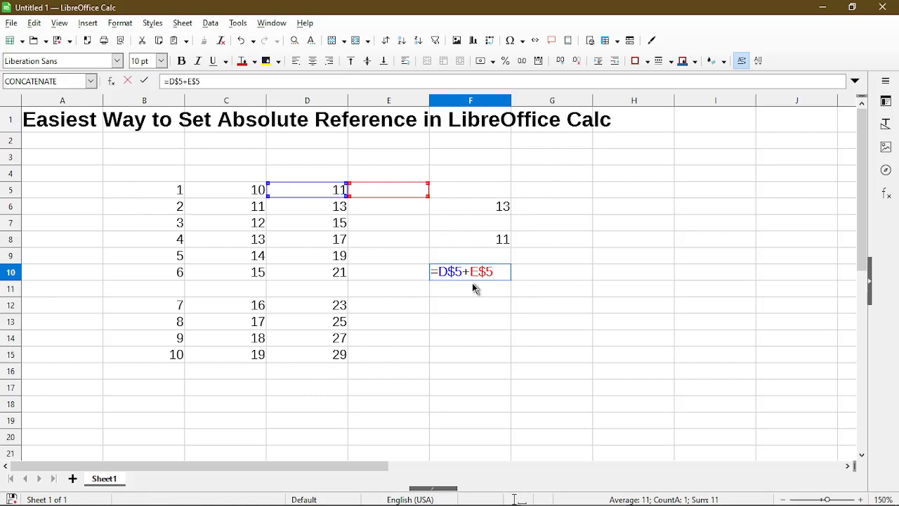
key("Return")
- Cycle the D5 formula back to the relative references =B5+C5
left_click(308, 190)
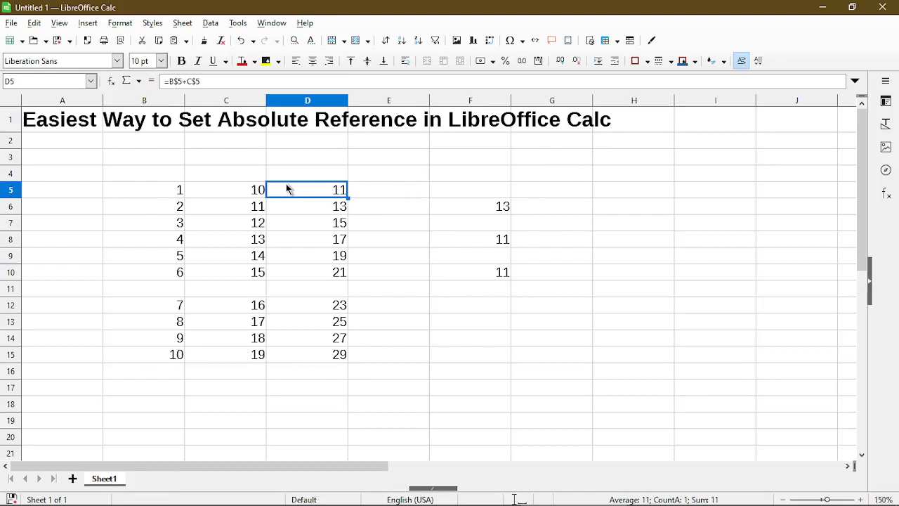
key("shift+F4")
key("shift+F4")
- Convert all formulas in D5:D15 to absolute references and copy the range to the cells starting at H11
left_click(333, 350, "shift")
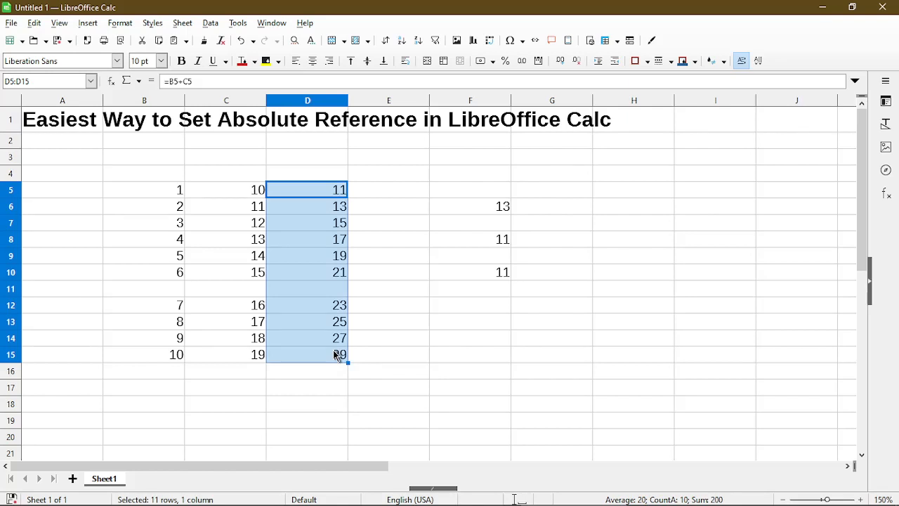
key("shift+F4")
key("ctrl+c")
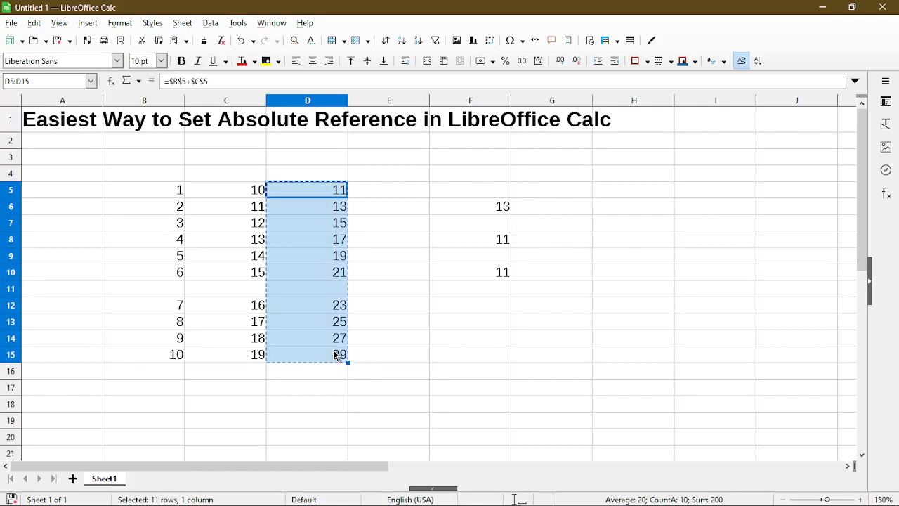
left_click(610, 288)
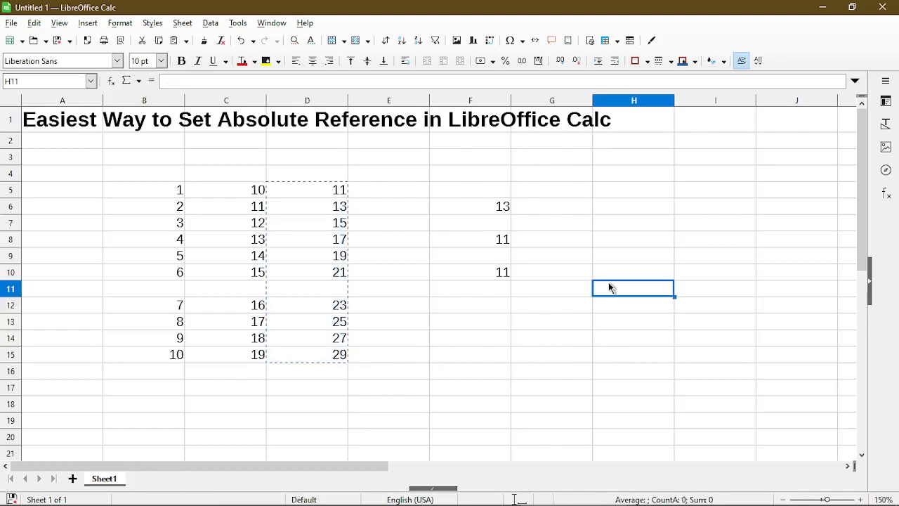
key("ctrl+v")
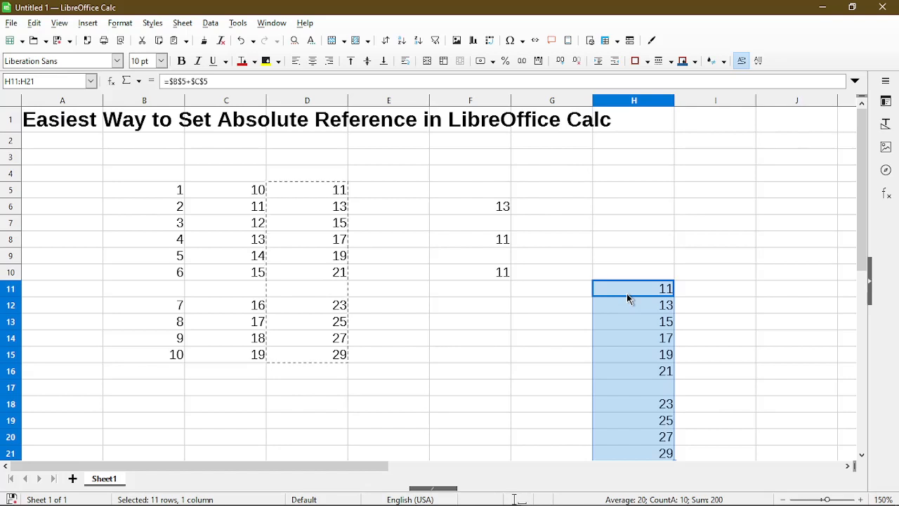
- Cycle the formulas in H11:H21 back to relative references
key("shift+F4")
key("shift+F4")
key("shift+F4")
- Insert a row below row 19 and check the formula in H21
scroll(105, 379, "down", 2)
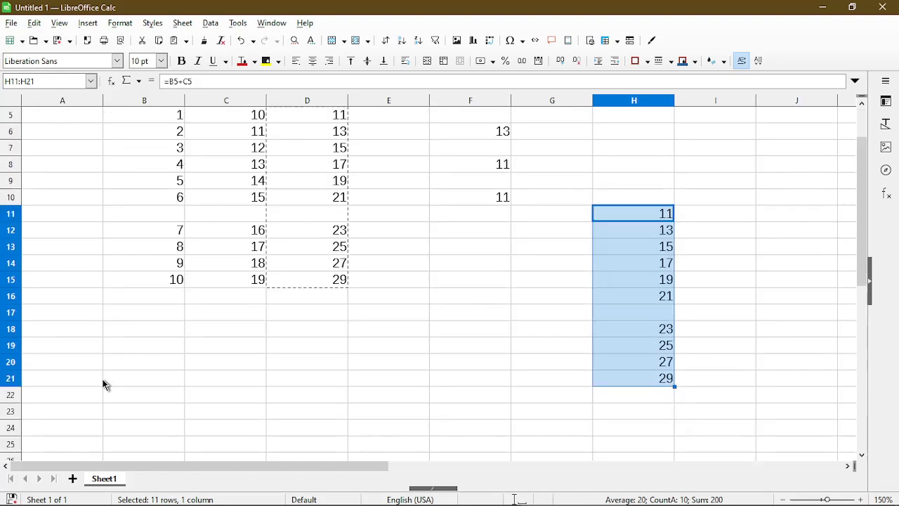
left_click(84, 362)
left_click(12, 330)
right_click(12, 344)
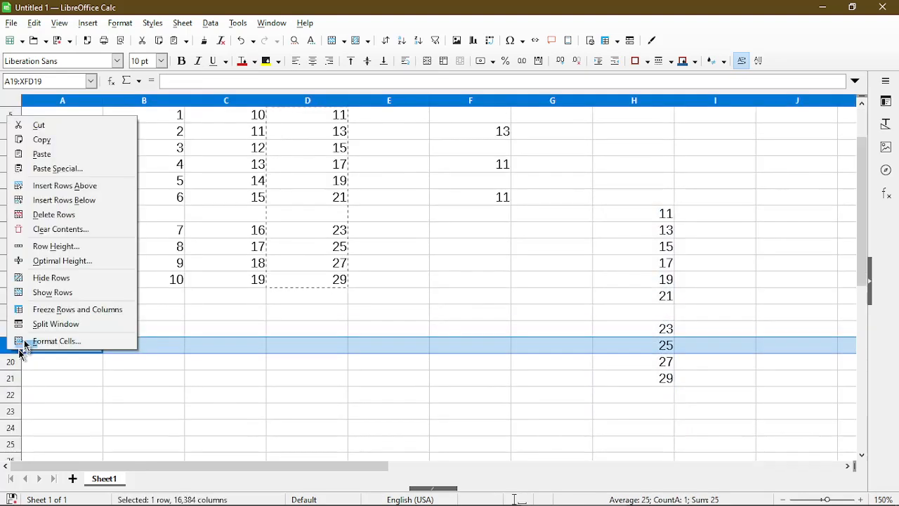
left_click(61, 201)
left_click(647, 378)
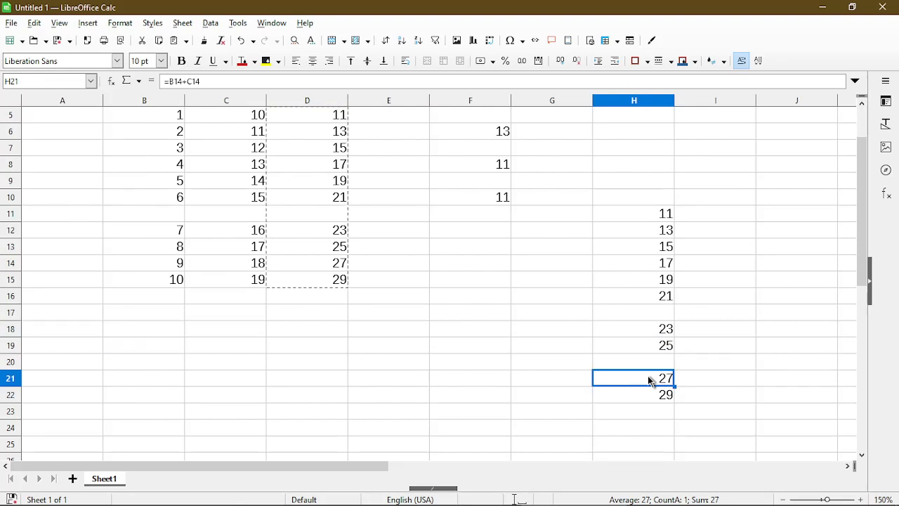
scroll(619, 225, "up", 2)
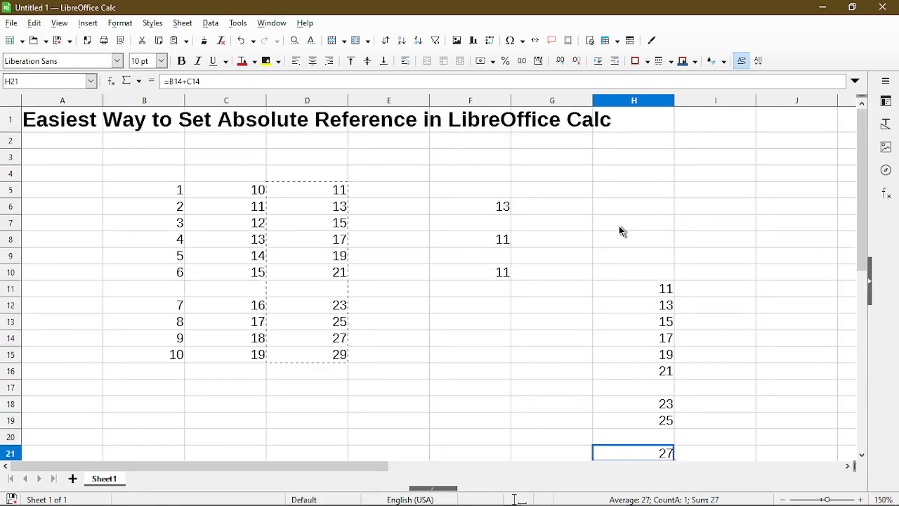